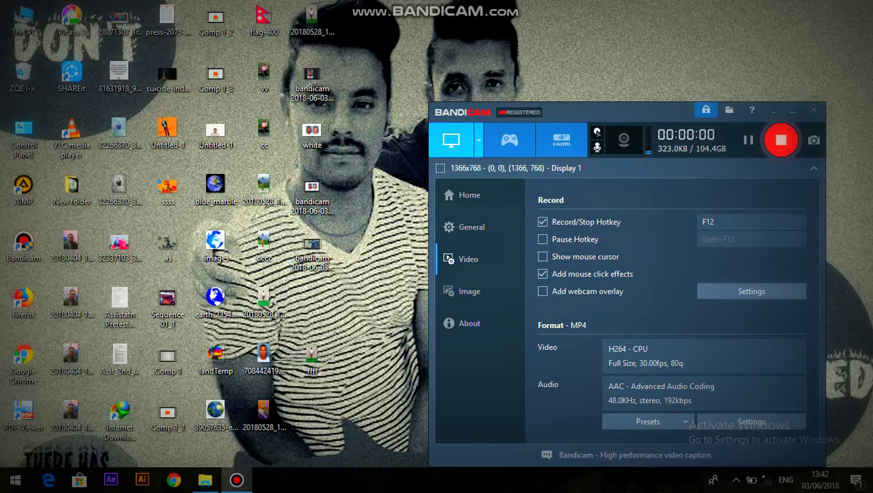
- Minimize the Bandicam recorder window and bring up the Start menu app list
left_click(774, 110)
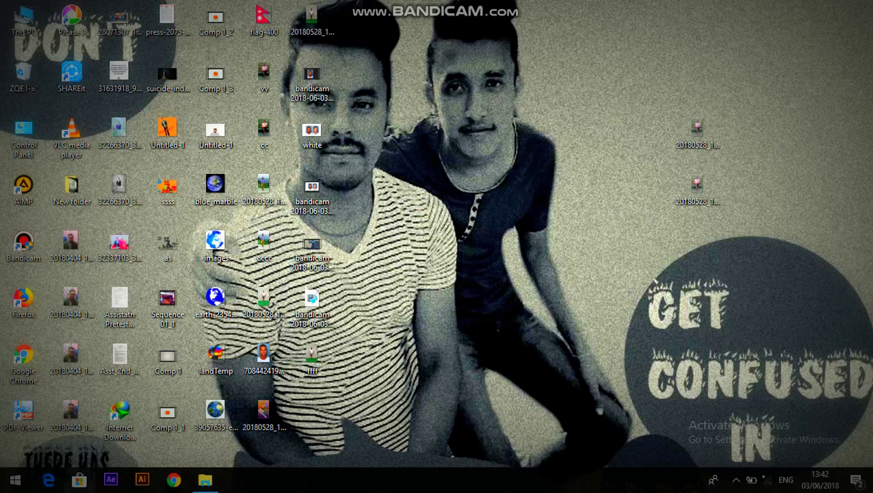
key("super")
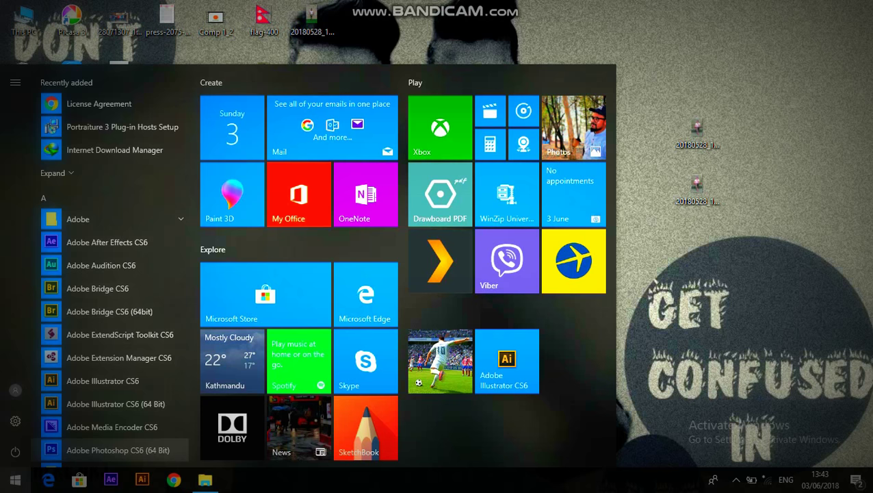
- Launch Adobe Photoshop CS6 (64 Bit) from the Start menu
left_click(161, 450)
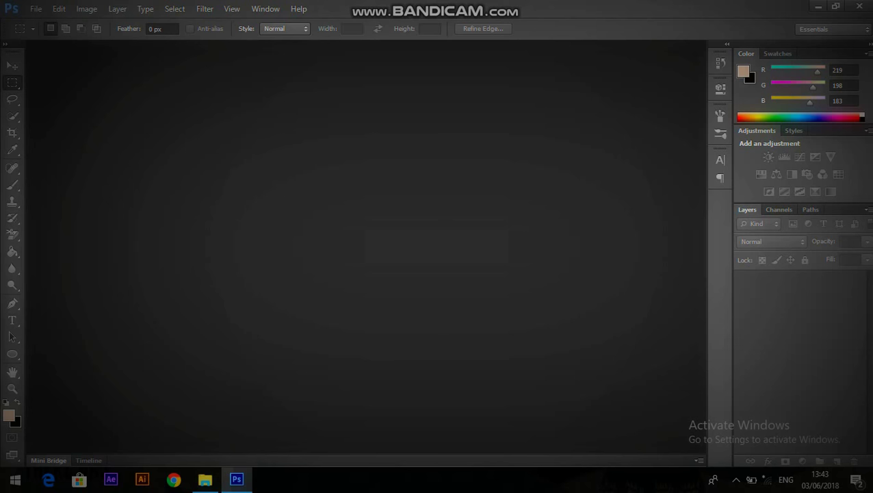
- Open the blue-background portrait 708442419bcb61b5d358c32b76ab5bfe.jpg from the Desktop
left_click(36, 8)
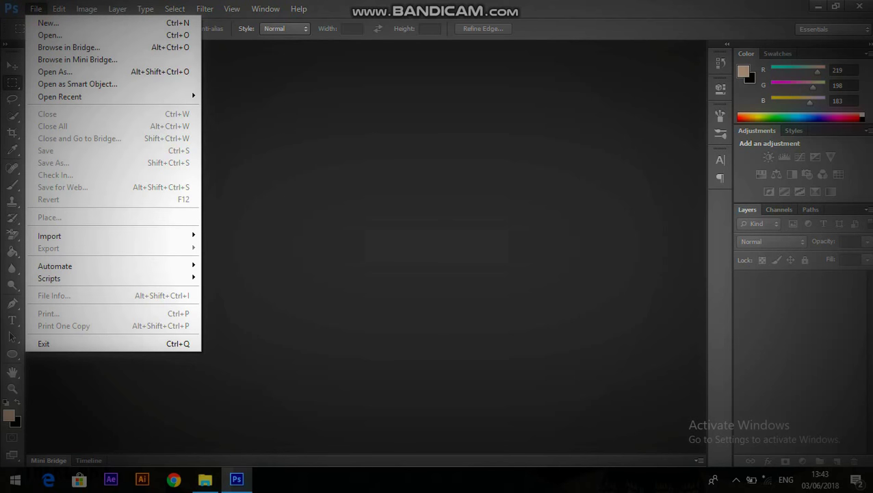
left_click(50, 35)
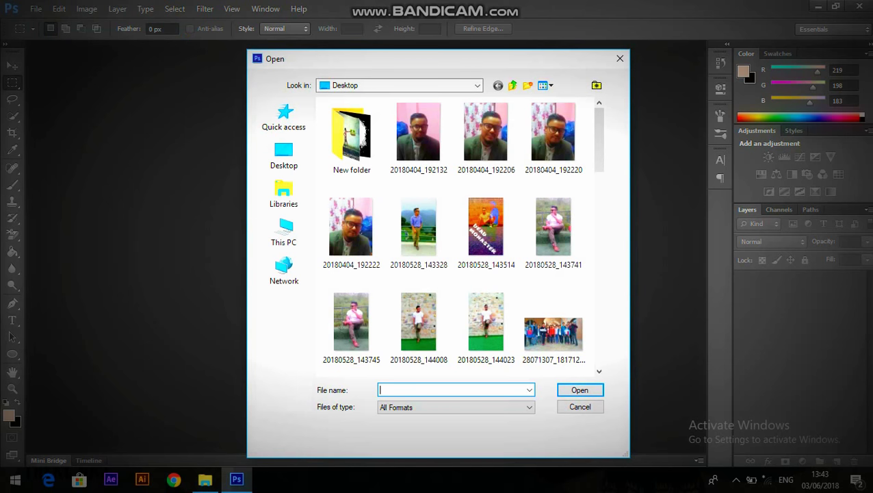
left_click(599, 371)
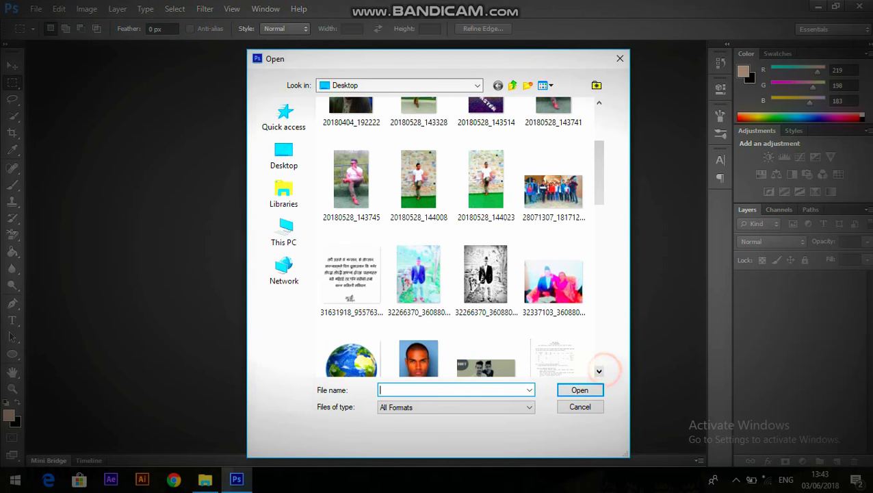
left_click(599, 371)
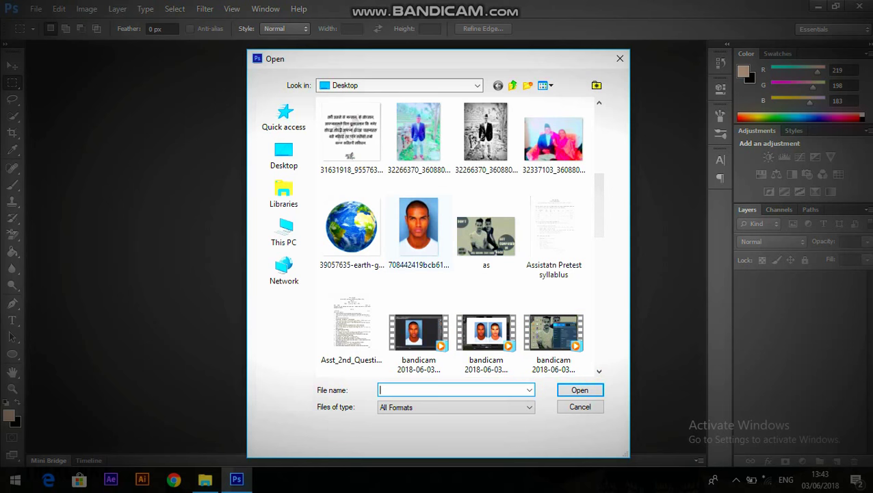
left_click(418, 225)
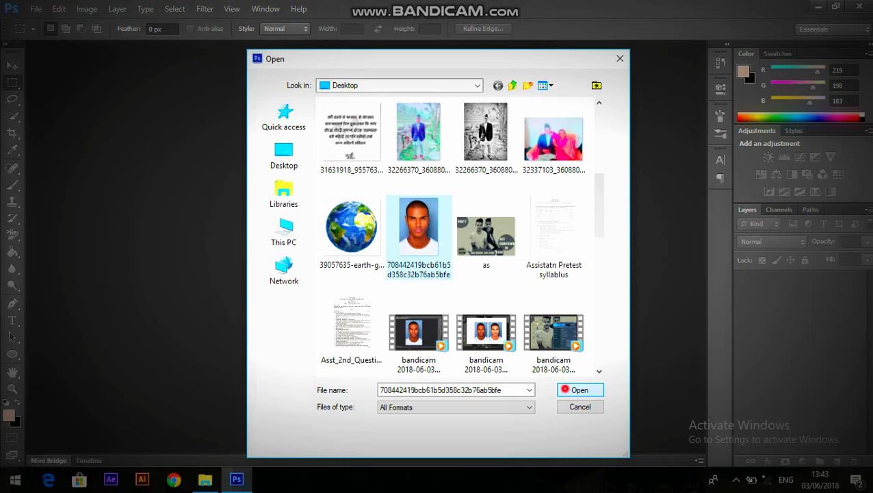
left_click(562, 387)
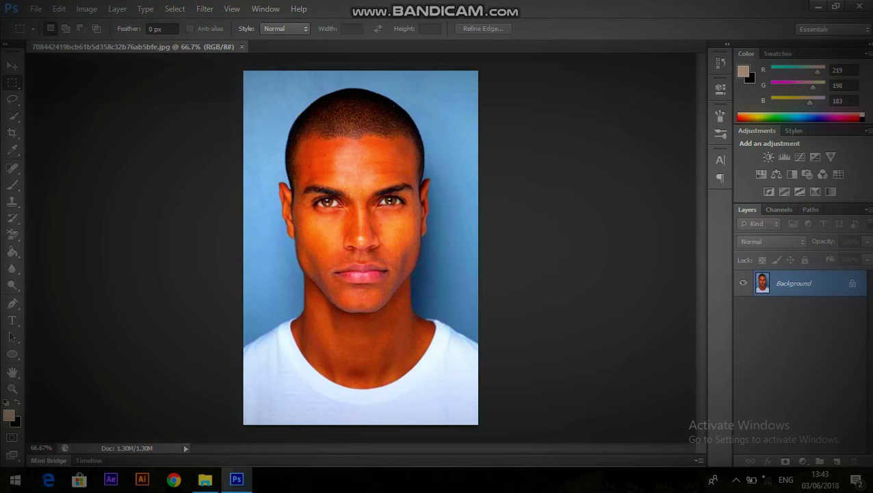
- Convert the locked Background layer into an editable Layer 0
double_click(787, 284)
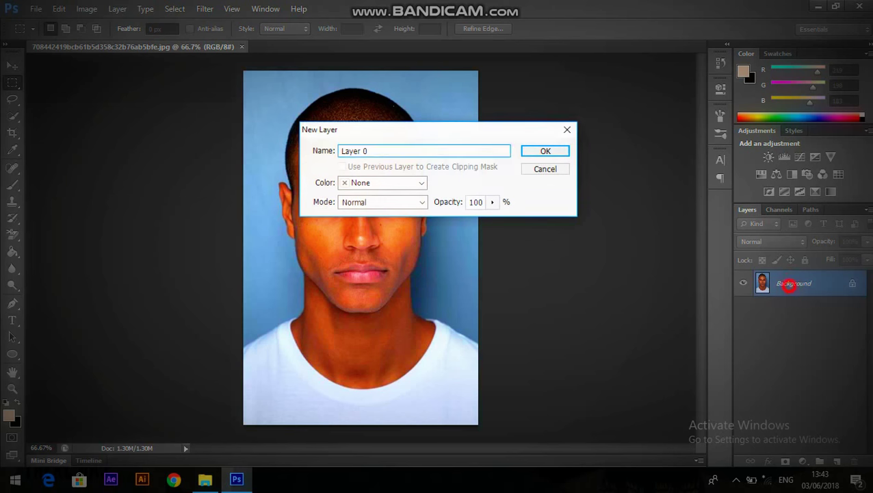
left_click(536, 147)
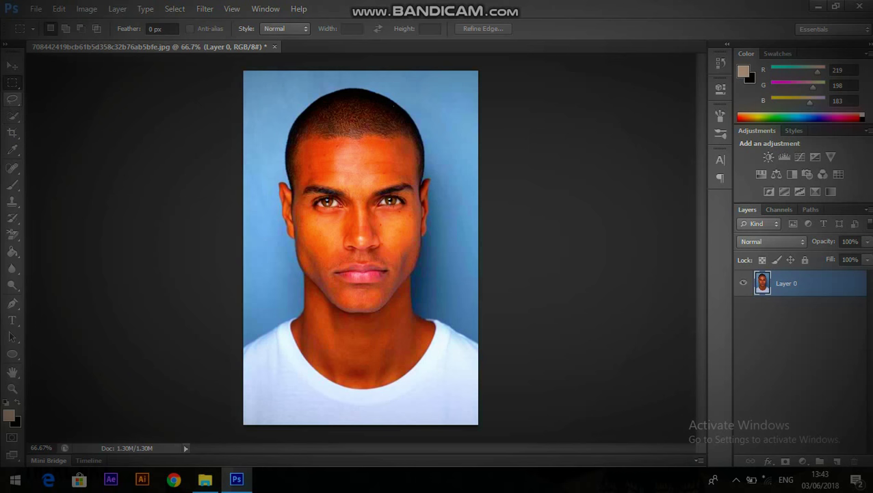
- Lasso-trace the face, ears and neck below the hairline, leaving out hair and shirt
left_click(12, 99)
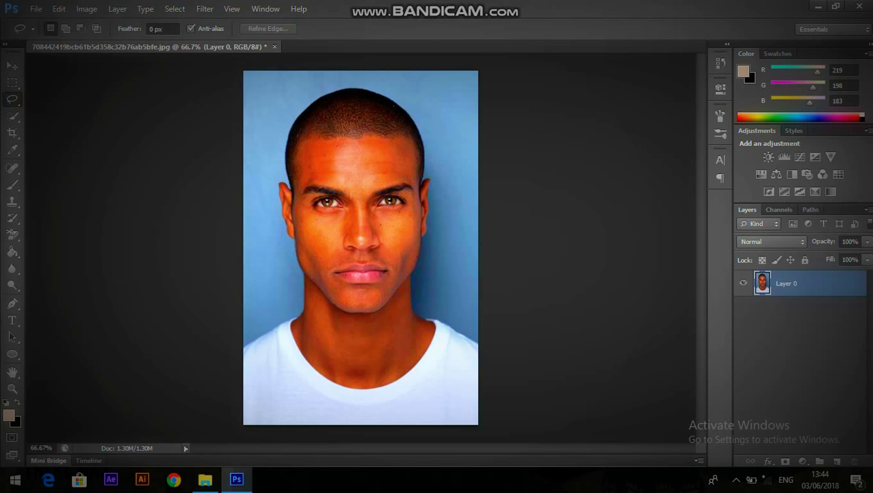
left_click_drag(303, 270, 297, 250)
mouse_move(295, 186)
left_mouse_down()
mouse_move(301, 151)
mouse_move(344, 137)
mouse_move(408, 138)
mouse_move(427, 169)
left_mouse_up()
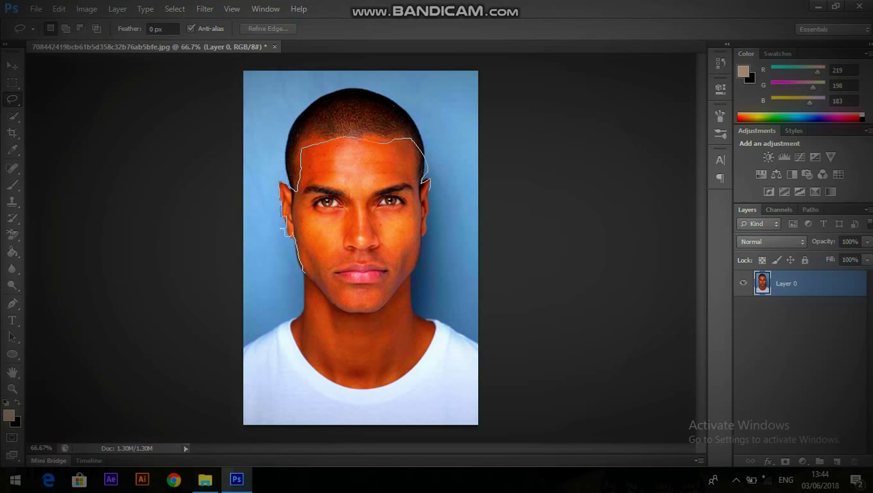
mouse_move(429, 223)
left_mouse_down()
mouse_move(414, 310)
mouse_move(429, 329)
mouse_move(406, 371)
mouse_move(360, 384)
mouse_move(323, 366)
left_mouse_up()
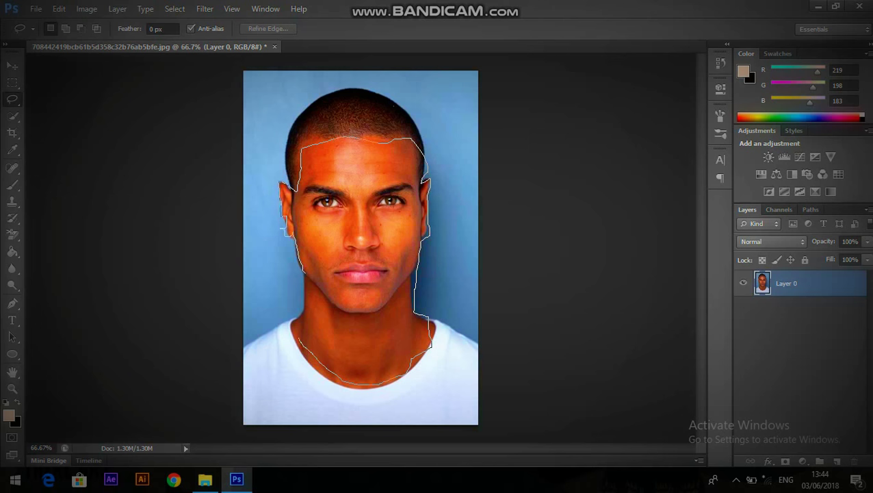
mouse_move(295, 320)
left_mouse_down()
mouse_move(308, 297)
mouse_move(305, 271)
left_mouse_up()
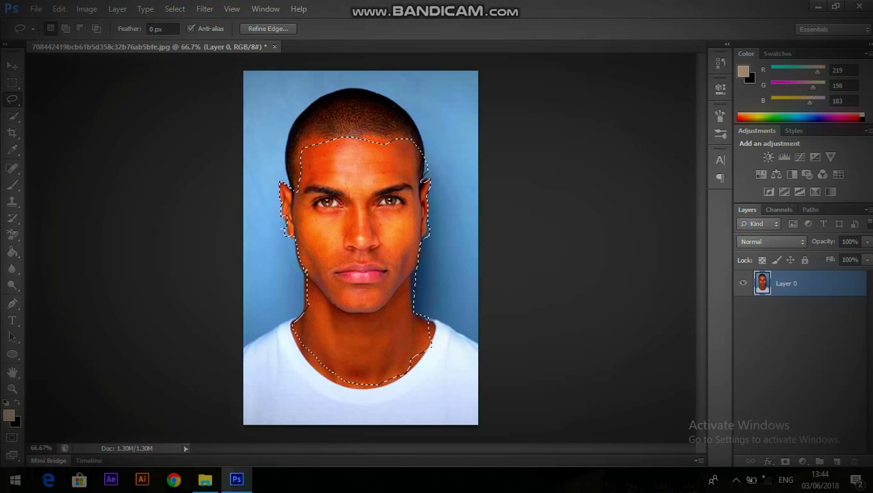
- Run Refine Edge on the face selection, brushing the left face edge, and accept it
left_click(267, 28)
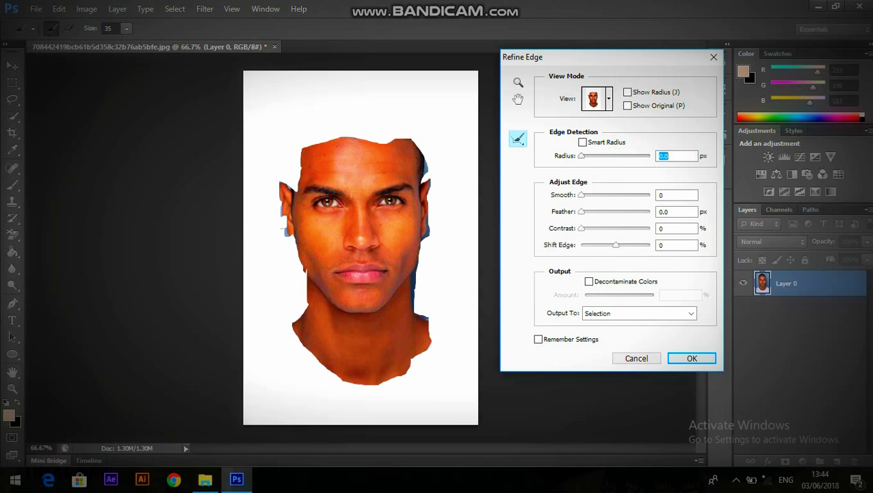
mouse_move(295, 186)
left_mouse_down()
mouse_move(295, 156)
mouse_move(321, 134)
mouse_move(411, 137)
mouse_move(428, 152)
mouse_move(429, 233)
mouse_move(414, 307)
mouse_move(430, 335)
mouse_move(420, 355)
mouse_move(435, 342)
mouse_move(434, 320)
mouse_move(397, 378)
mouse_move(351, 385)
mouse_move(328, 373)
mouse_move(291, 321)
mouse_move(305, 301)
mouse_move(275, 189)
mouse_move(293, 147)
mouse_move(335, 128)
left_mouse_up()
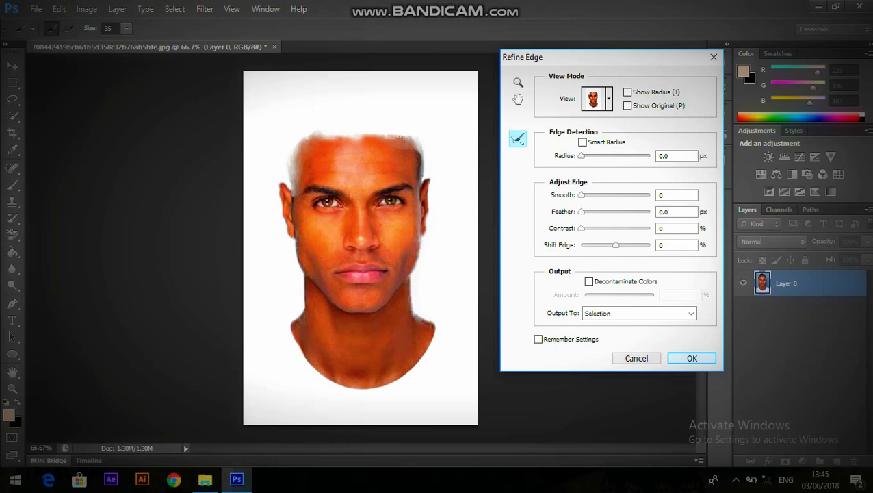
left_click(693, 353)
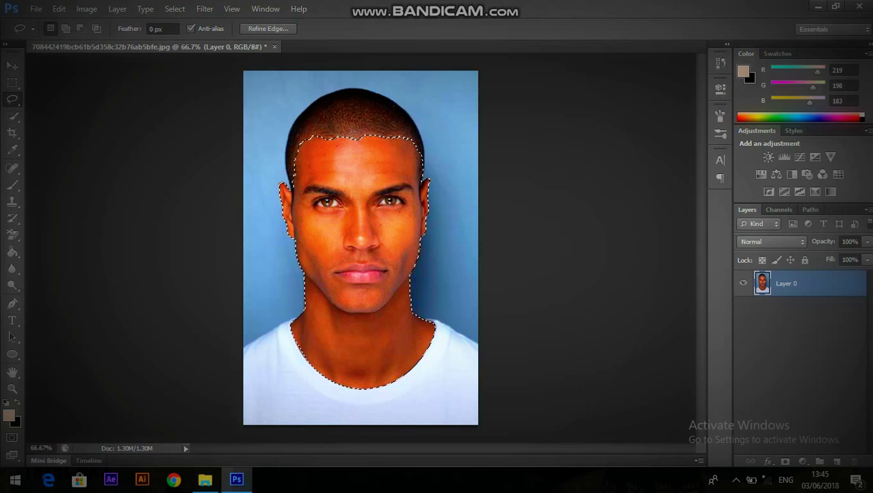
- Copy the face selection to a new Layer 1 and set its blend mode to Screen
left_click(786, 290)
key("ctrl+j")
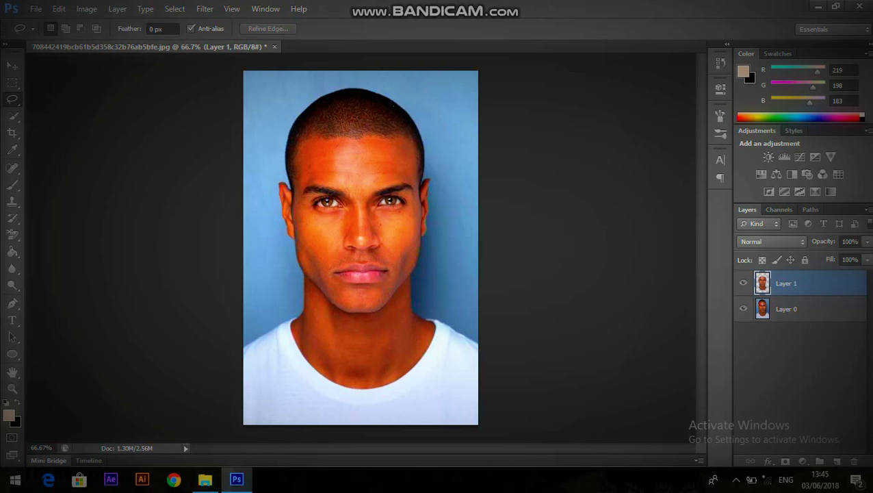
left_click(784, 284)
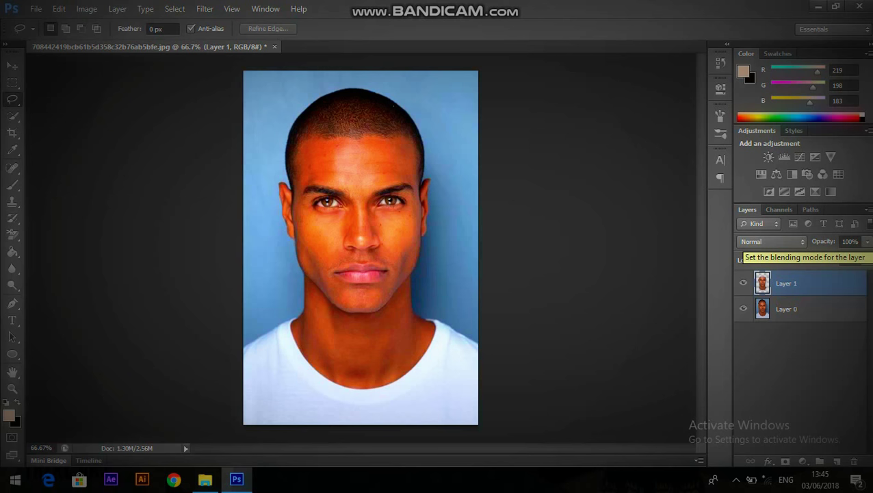
left_click(773, 242)
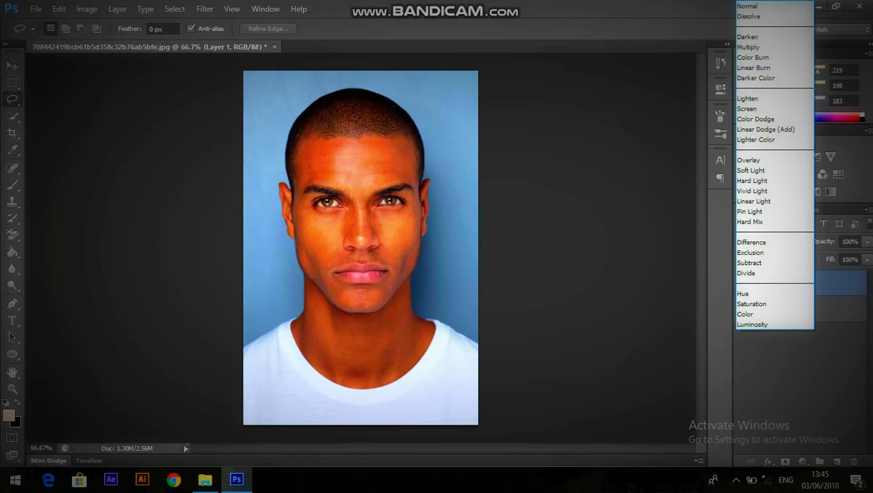
left_click(749, 108)
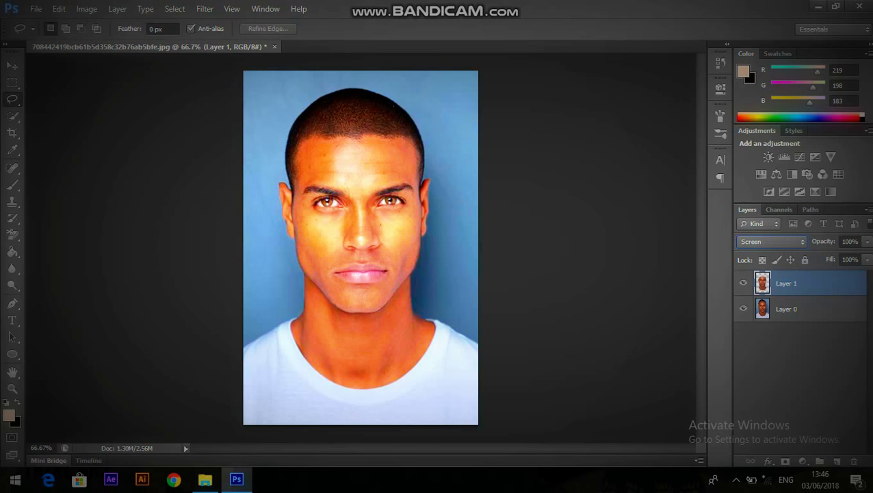
- Add a layer mask to Layer 1 and brush it over the ear and jaw
left_click(785, 461)
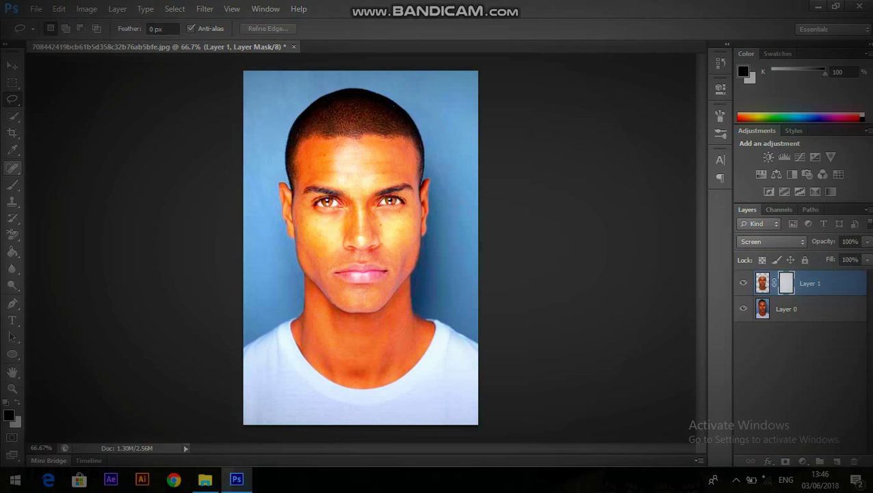
left_click(13, 184)
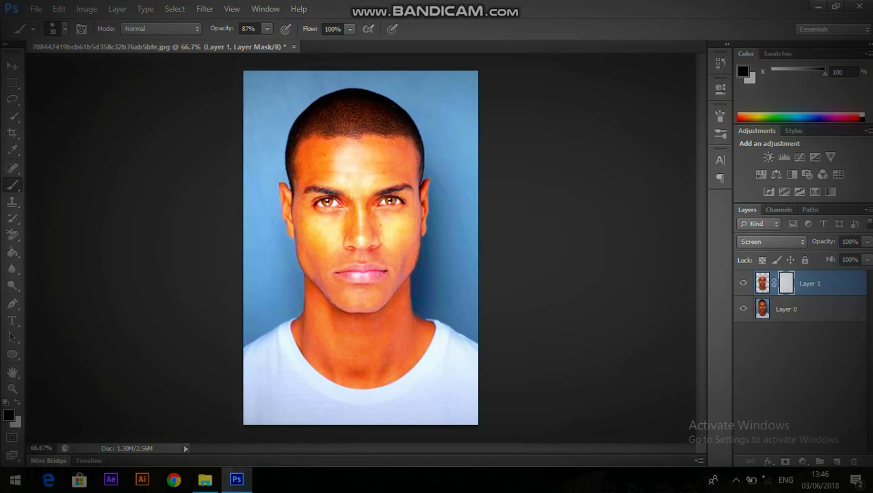
left_click(287, 234)
left_click(282, 213)
left_click(279, 197)
left_click(278, 186)
left_click(294, 256)
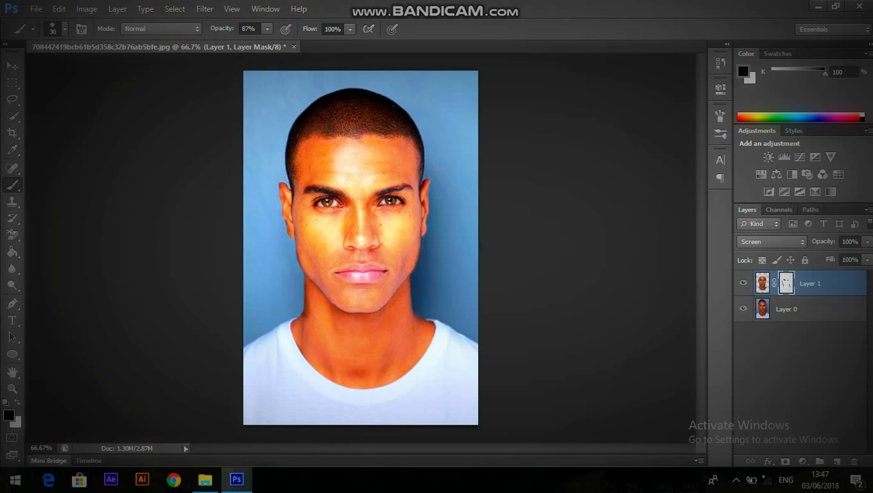
- Paint the mask over the right eyebrow, eye area and lips to tone them down
left_click(406, 185)
left_click(411, 187)
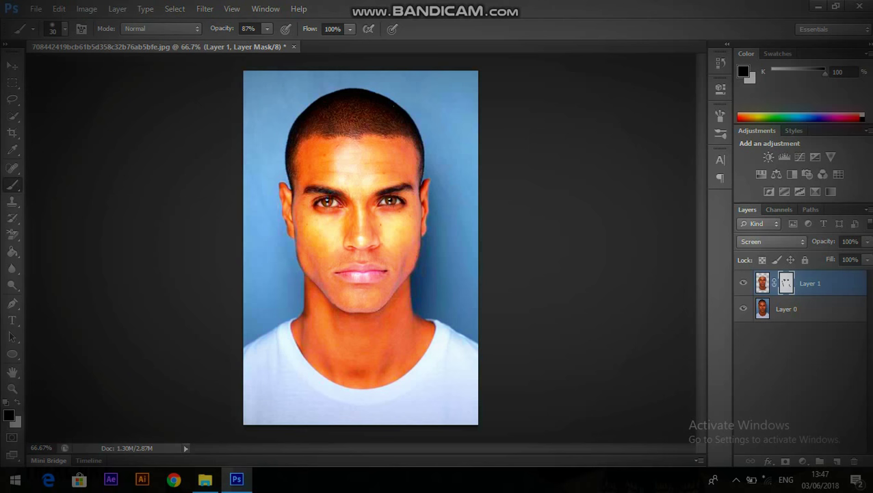
mouse_move(338, 273)
left_mouse_down()
mouse_move(365, 271)
mouse_move(367, 279)
mouse_move(340, 279)
mouse_move(363, 272)
left_mouse_up()
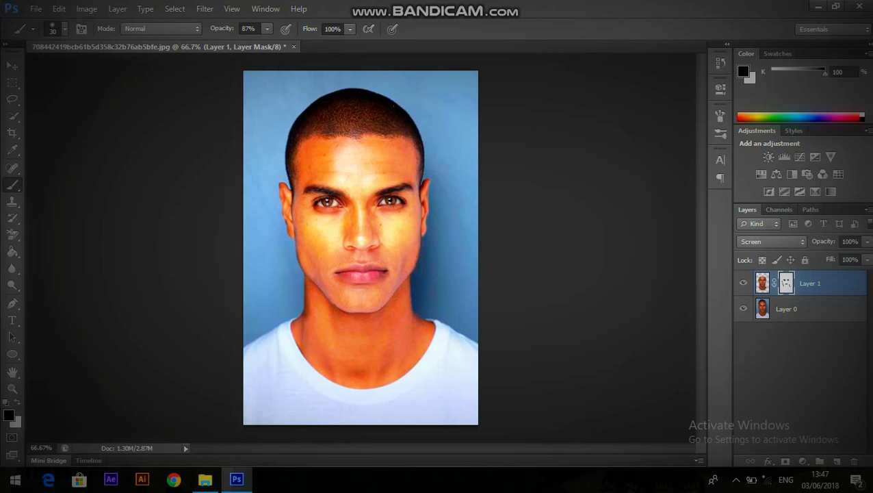
- Merge the visible layers into a single Layer 1
key("e")
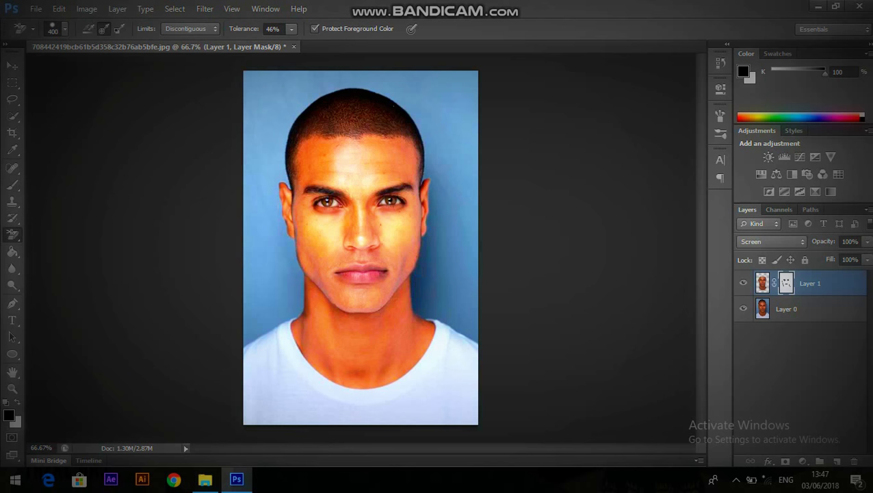
left_click(86, 8)
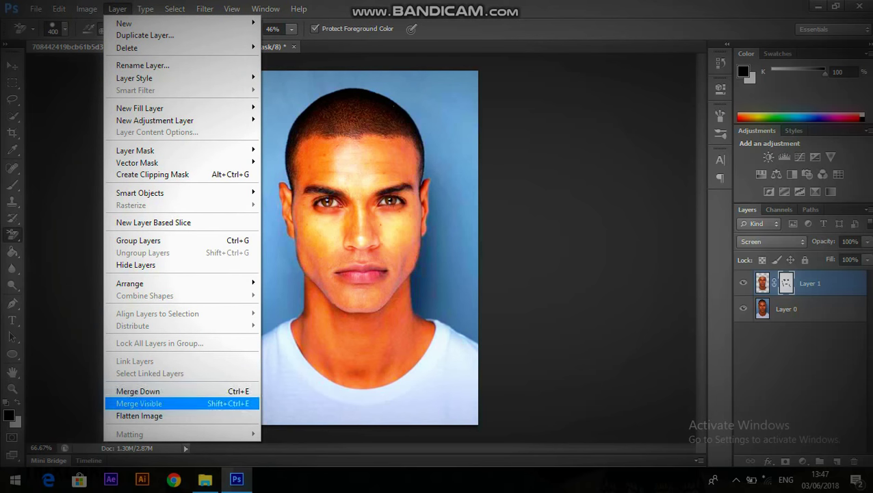
left_click(150, 403)
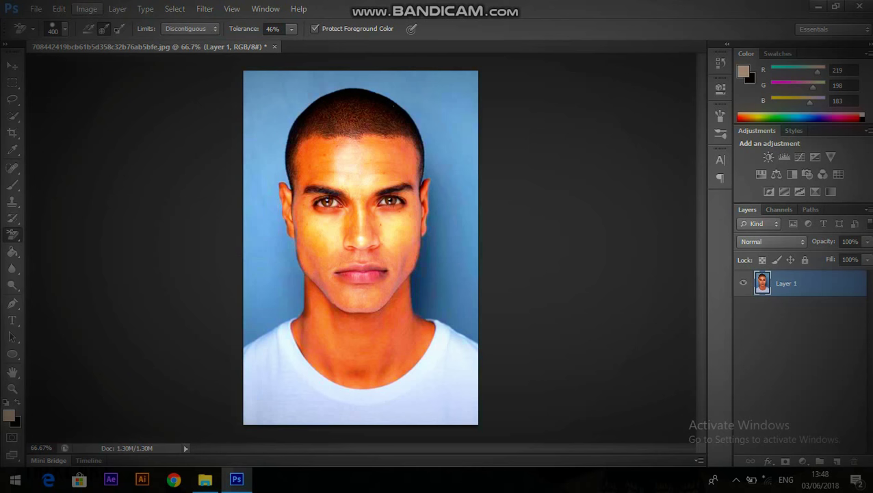
left_click(87, 8)
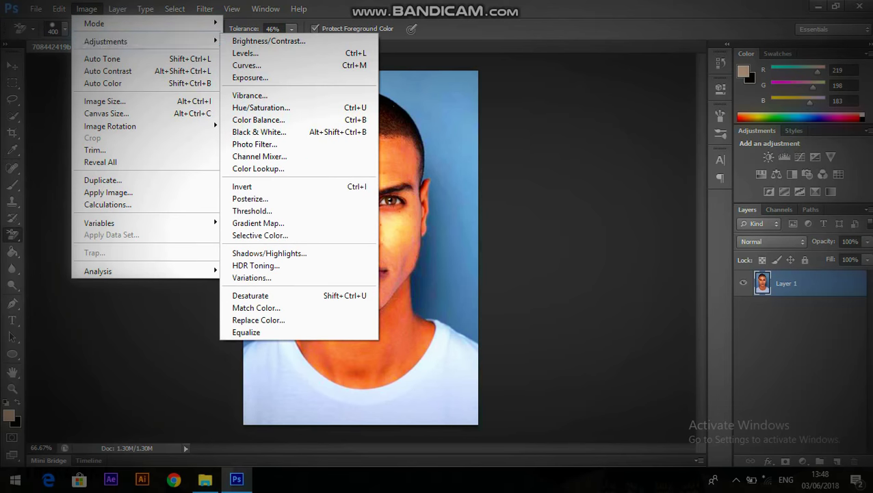
- Apply Curves with a midpoint, white point lowered to 231, black point moved in, lower midtones lifted
left_click(246, 65)
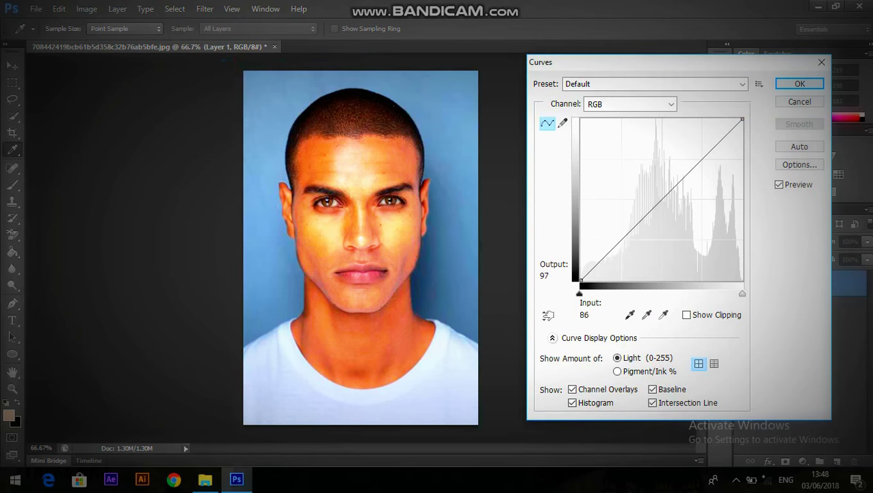
left_click(663, 200)
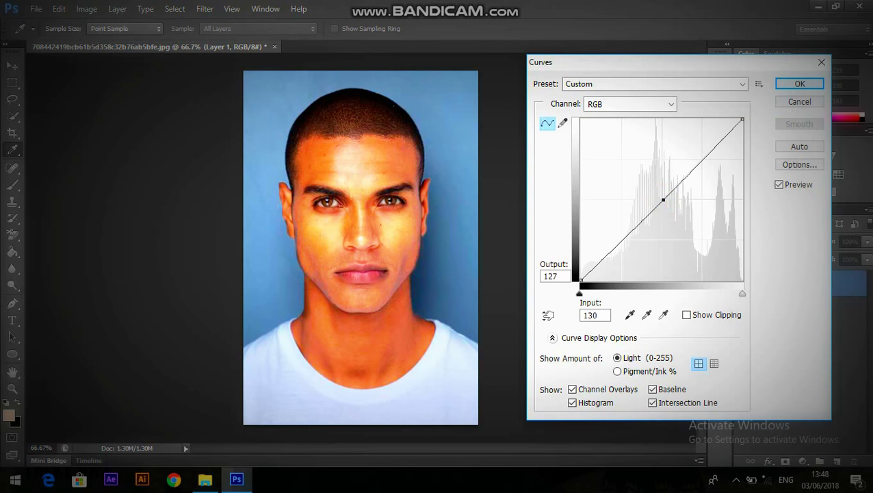
left_click_drag(741, 119, 742, 134)
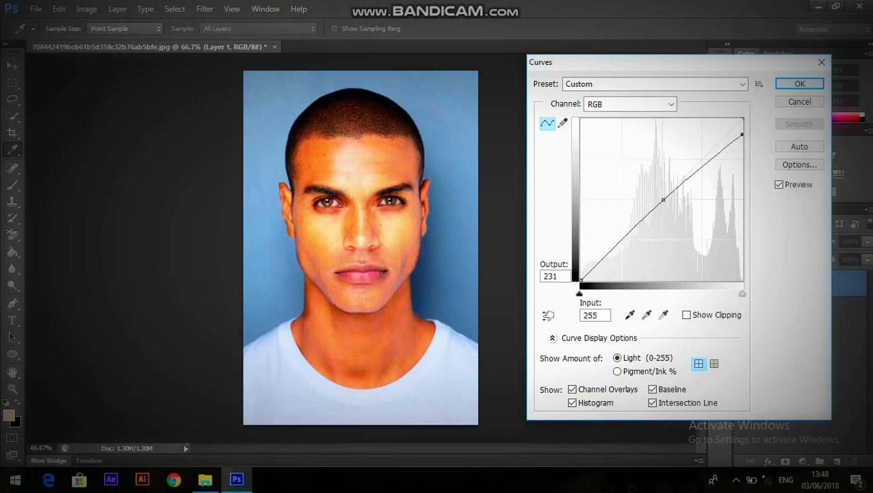
mouse_move(580, 281)
left_mouse_down()
mouse_move(605, 280)
mouse_move(586, 280)
left_mouse_up()
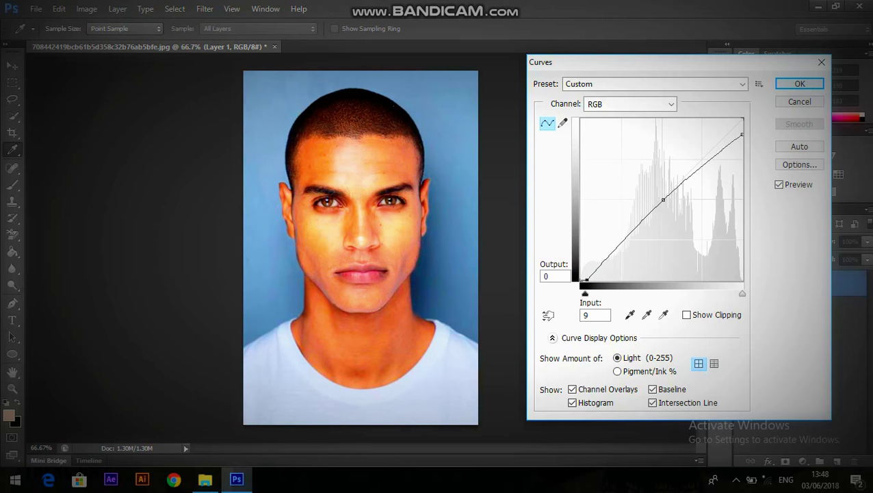
mouse_move(613, 251)
left_mouse_down()
mouse_move(608, 242)
mouse_move(619, 253)
mouse_move(597, 271)
mouse_move(595, 305)
left_mouse_up()
left_click(799, 83)
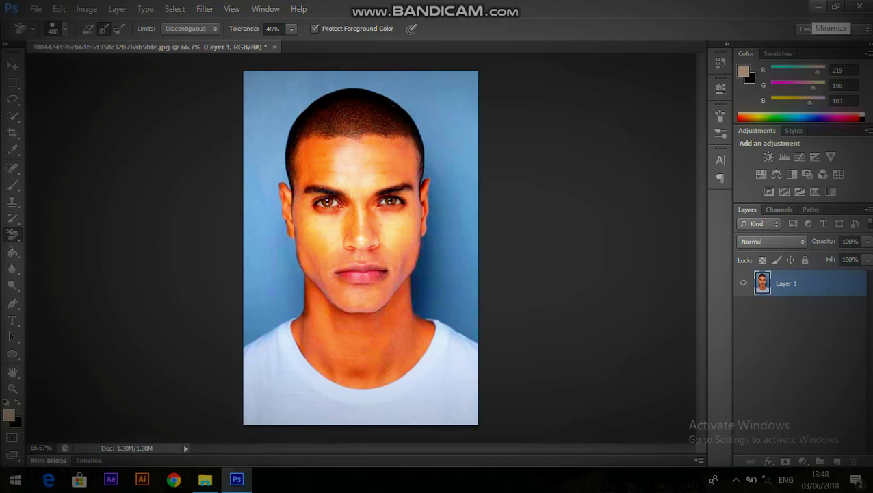
- Preview the 1080 x 720 before-and-after white.jpg from the desktop in Picasa, then close the viewer
left_click(817, 6)
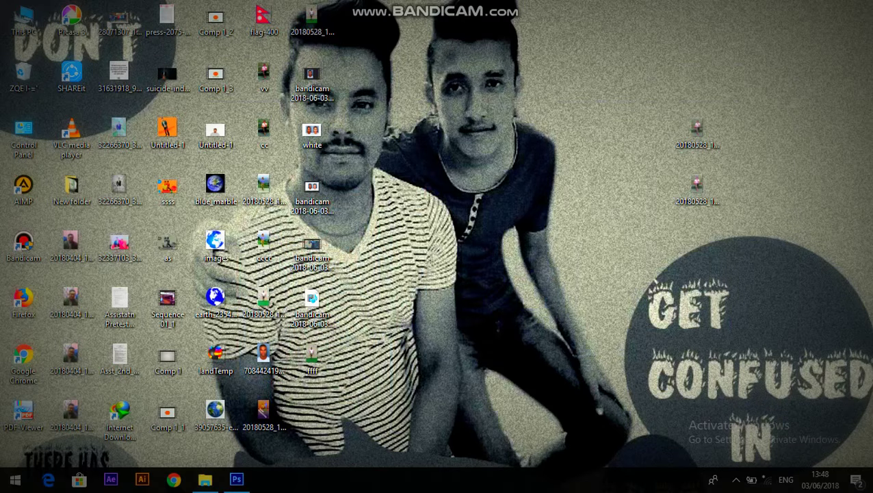
double_click(312, 136)
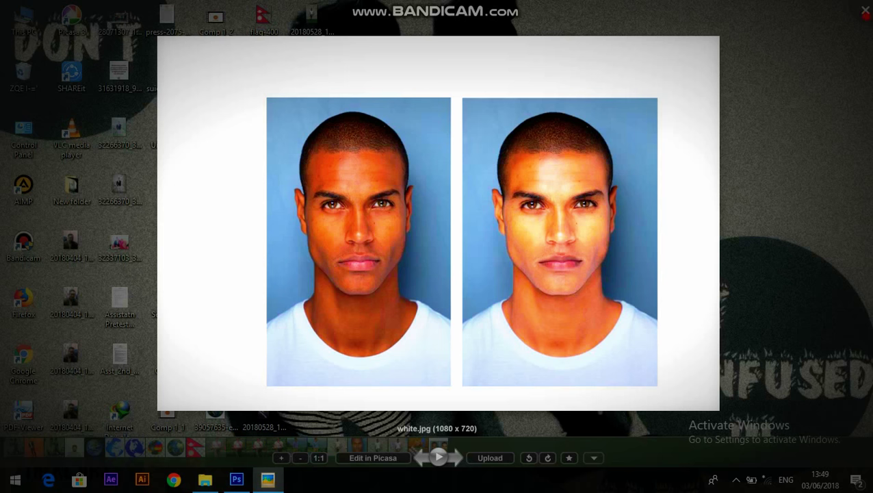
left_click(865, 13)
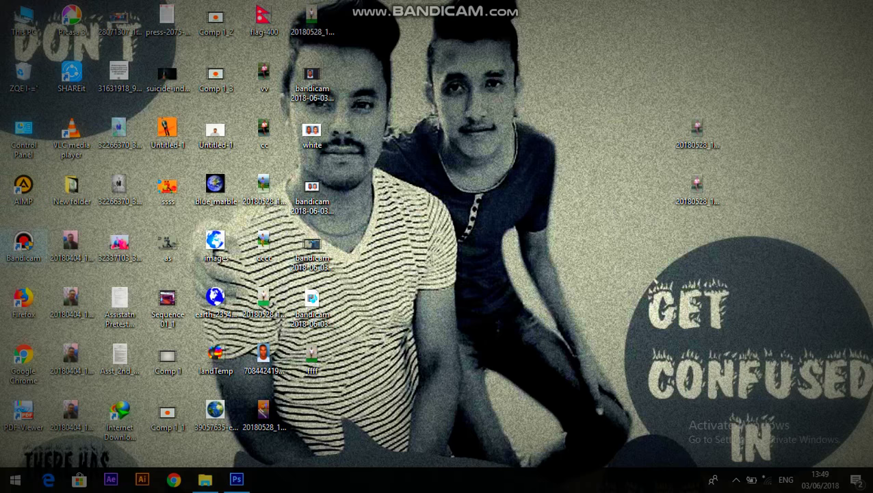
left_click(16, 245)
left_click(312, 298)
left_click(570, 187)
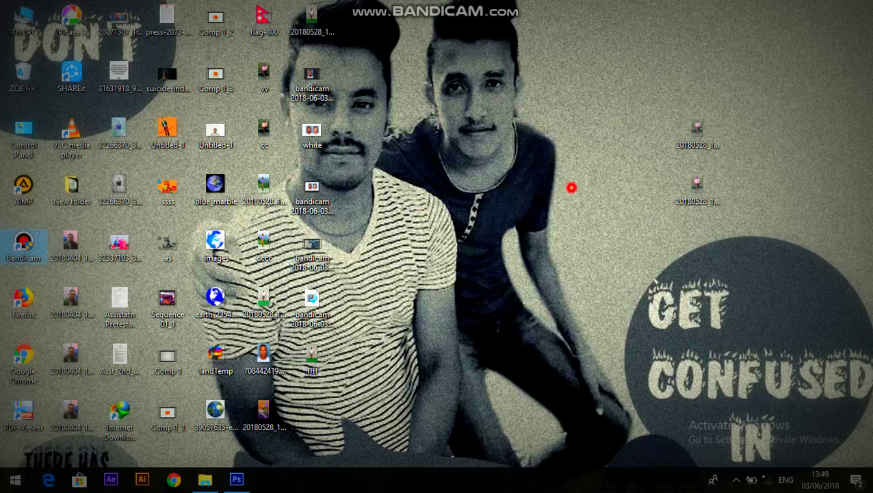